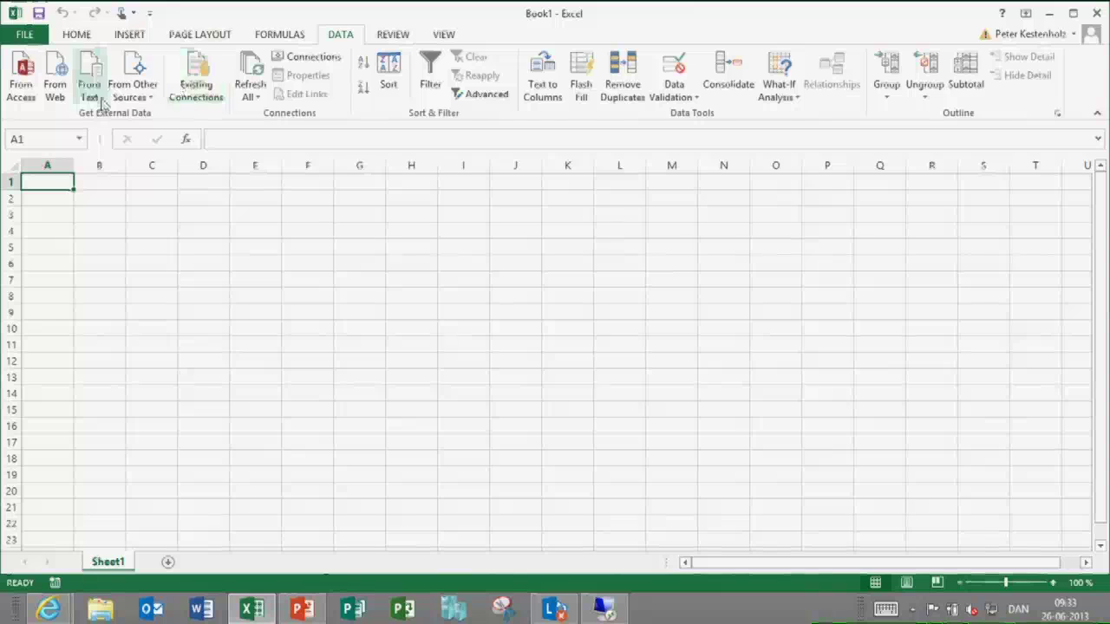
pyautogui.click(137, 94)
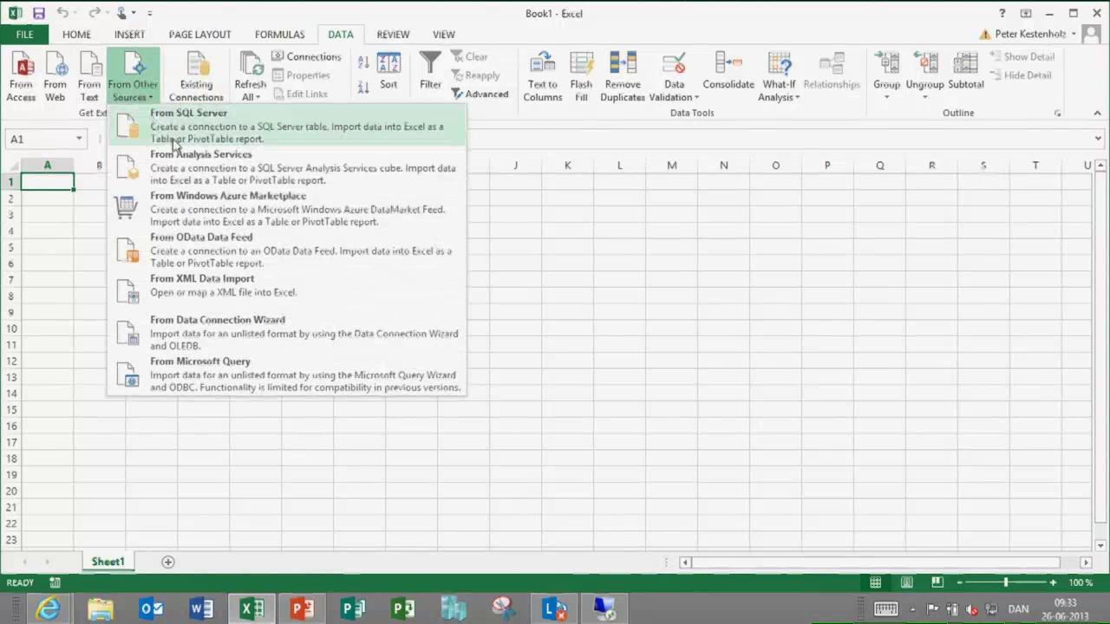
pyautogui.click(239, 263)
pyautogui.hotkey('ctrl', 'v')
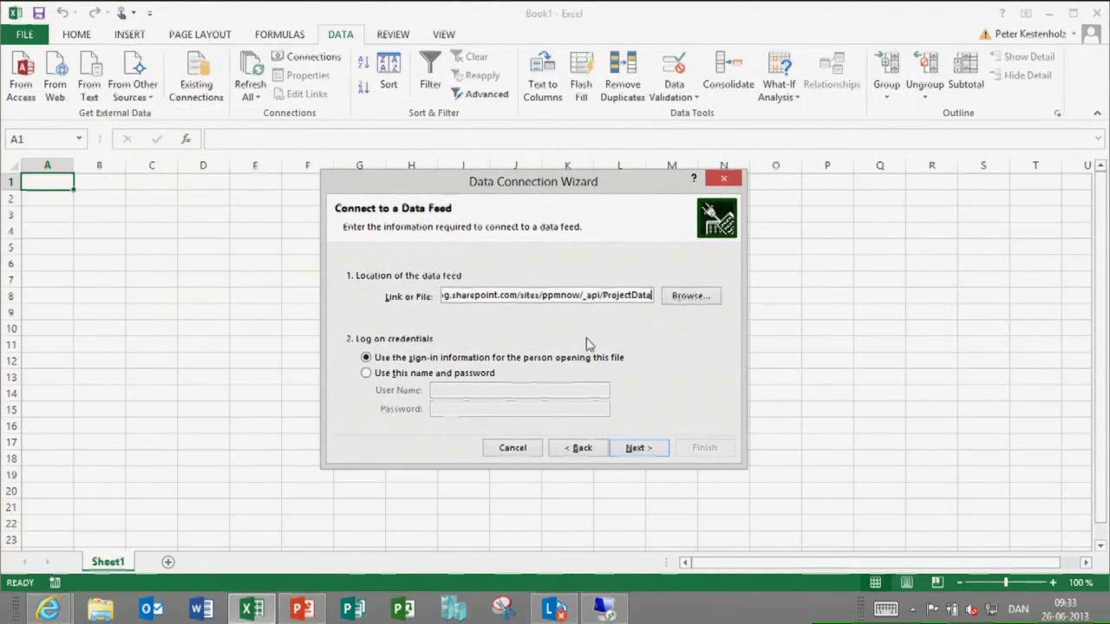
pyautogui.click(637, 448)
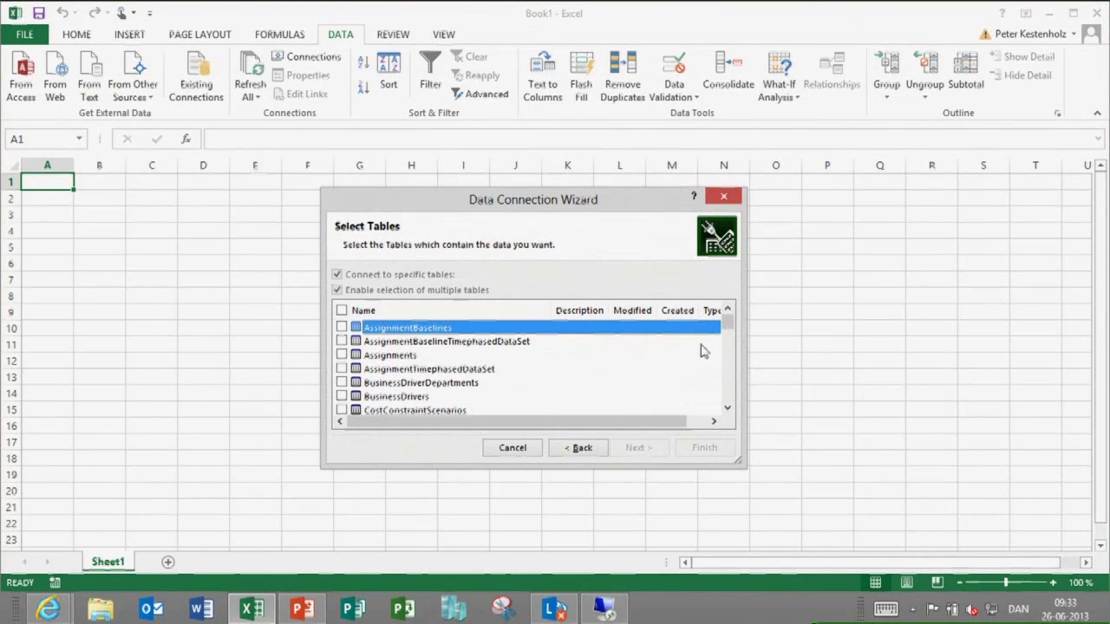
# Import the Projects table as a PivotTable report at cell A1 of the existing worksheet, replacing the existing connection file.
pyautogui.moveTo(728, 324); pyautogui.dragTo(728, 353)
pyautogui.click(342, 397)
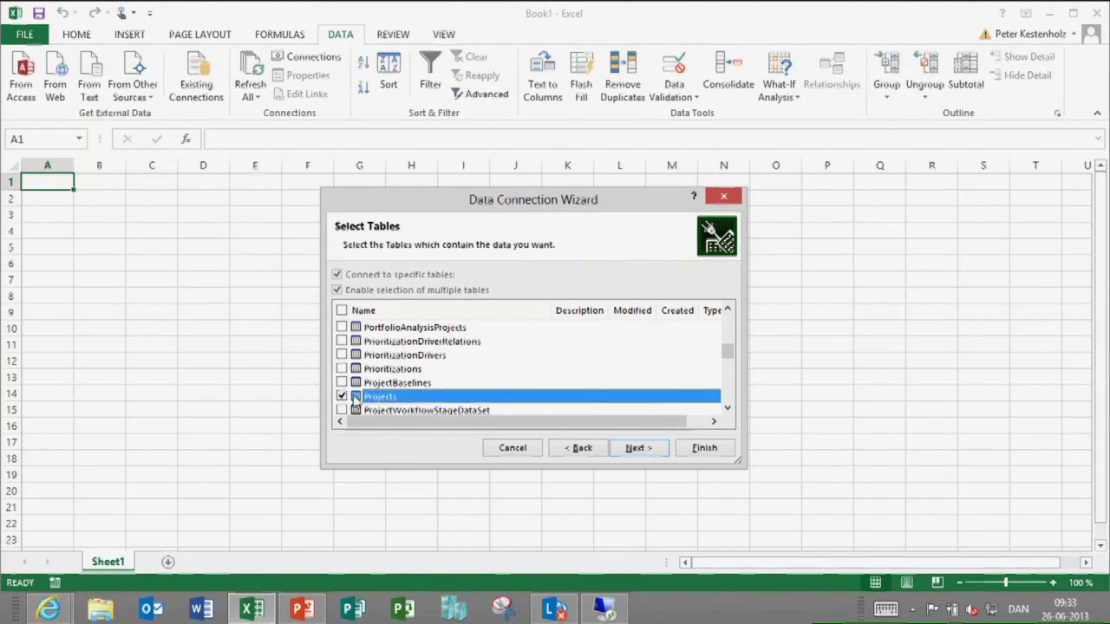
pyautogui.click(639, 447)
pyautogui.click(699, 448)
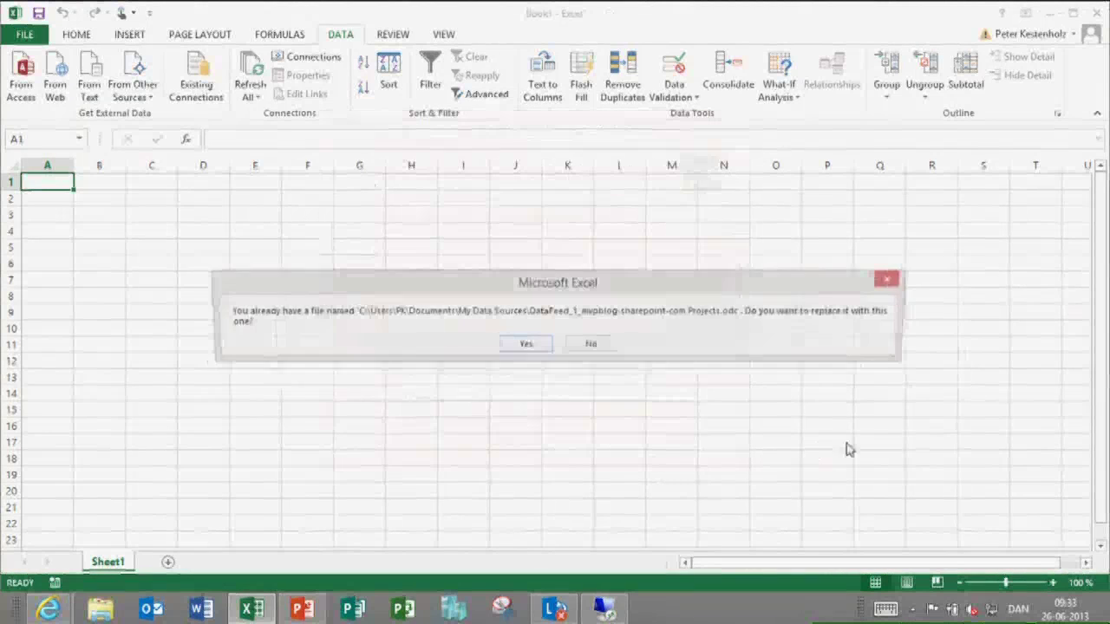
pyautogui.click(523, 346)
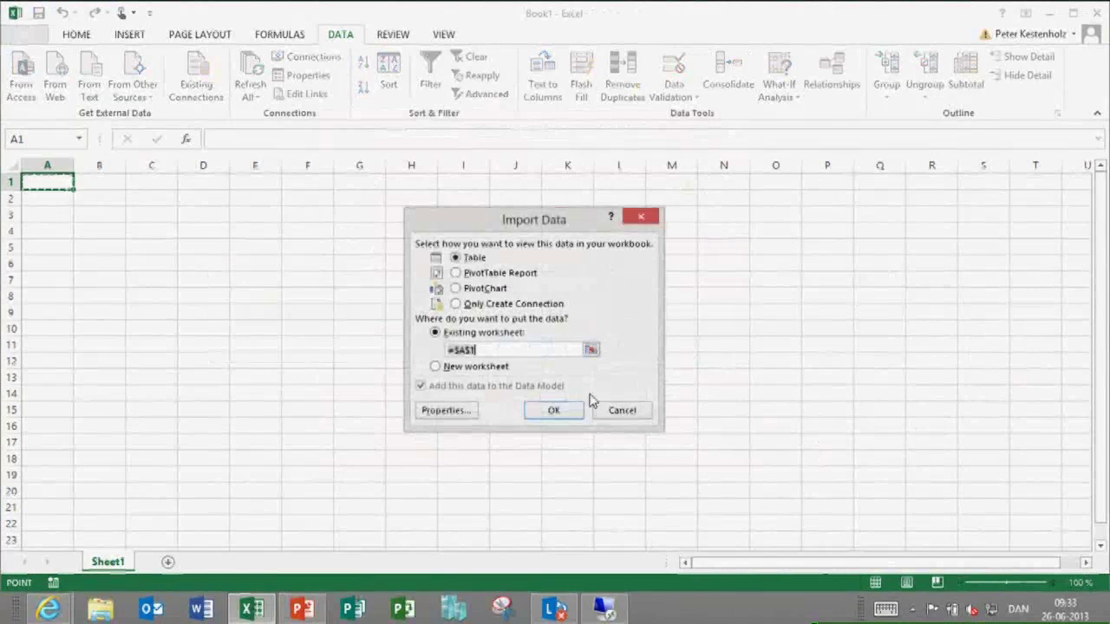
pyautogui.click(496, 273)
pyautogui.click(557, 412)
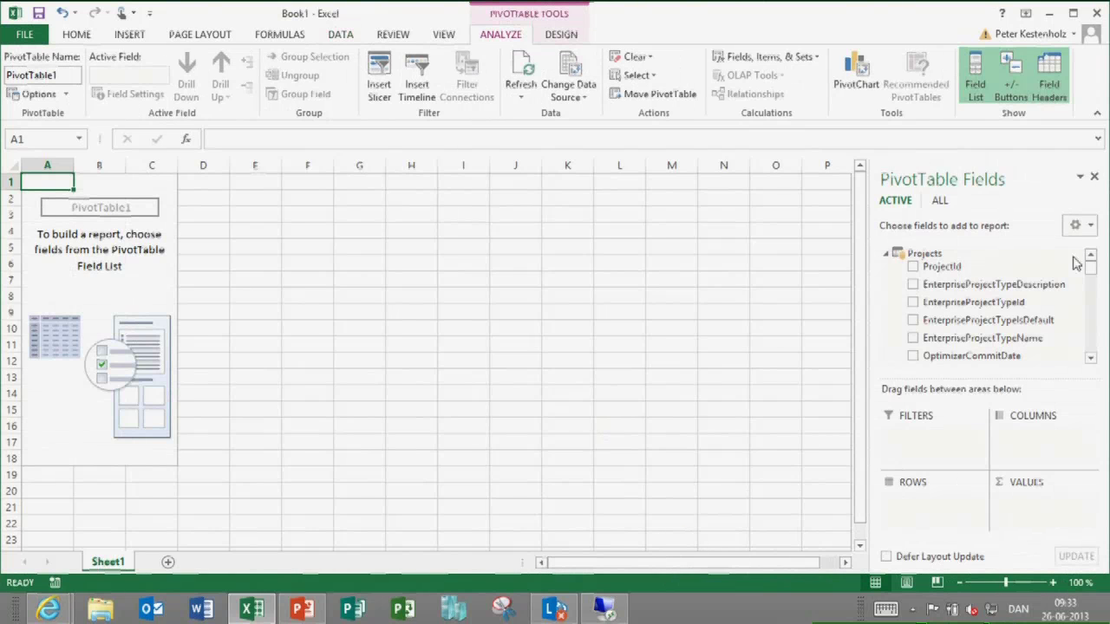
# Add ProjectName to the PivotTable rows and ProjectPercentCompleted to its values.
pyautogui.moveTo(1094, 278); pyautogui.dragTo(1079, 312)
pyautogui.click(913, 328)
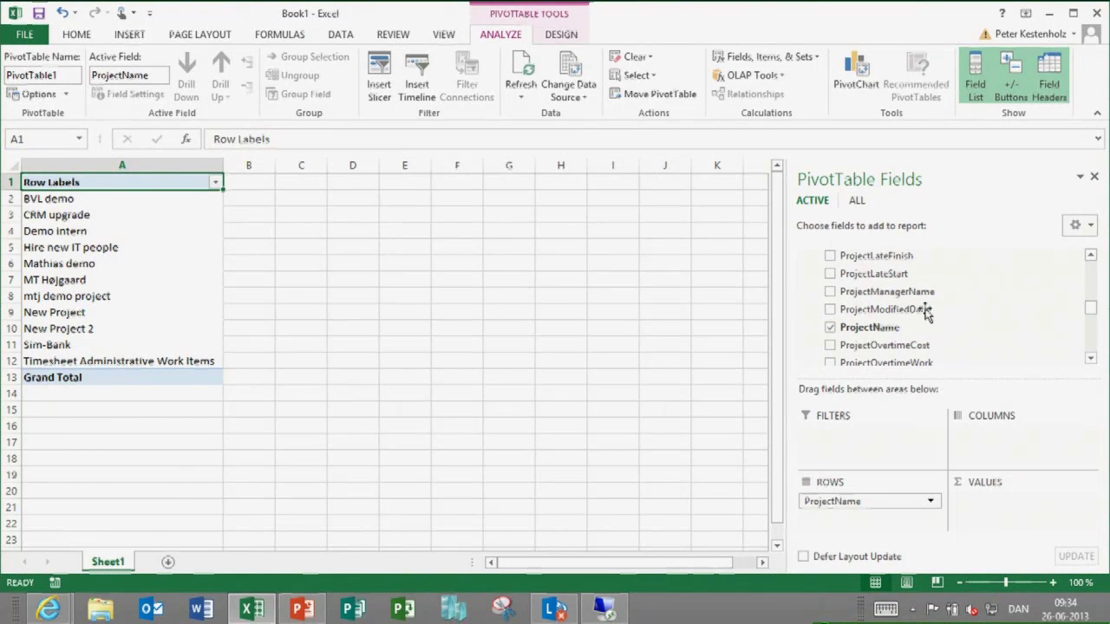
pyautogui.scroll(-2, 1090, 310)
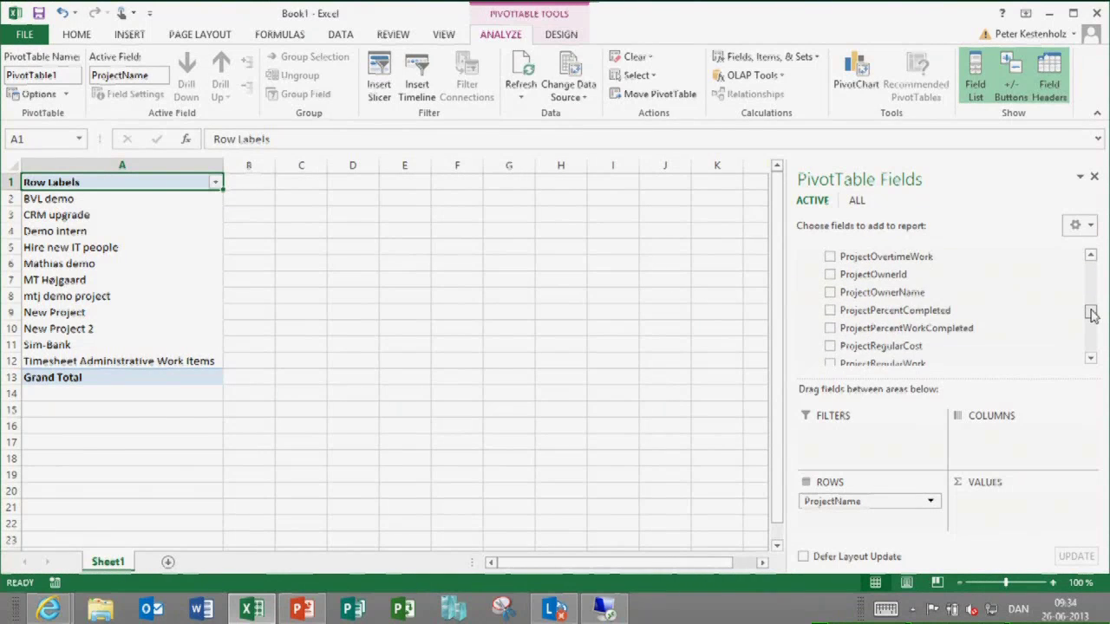
pyautogui.click(830, 310)
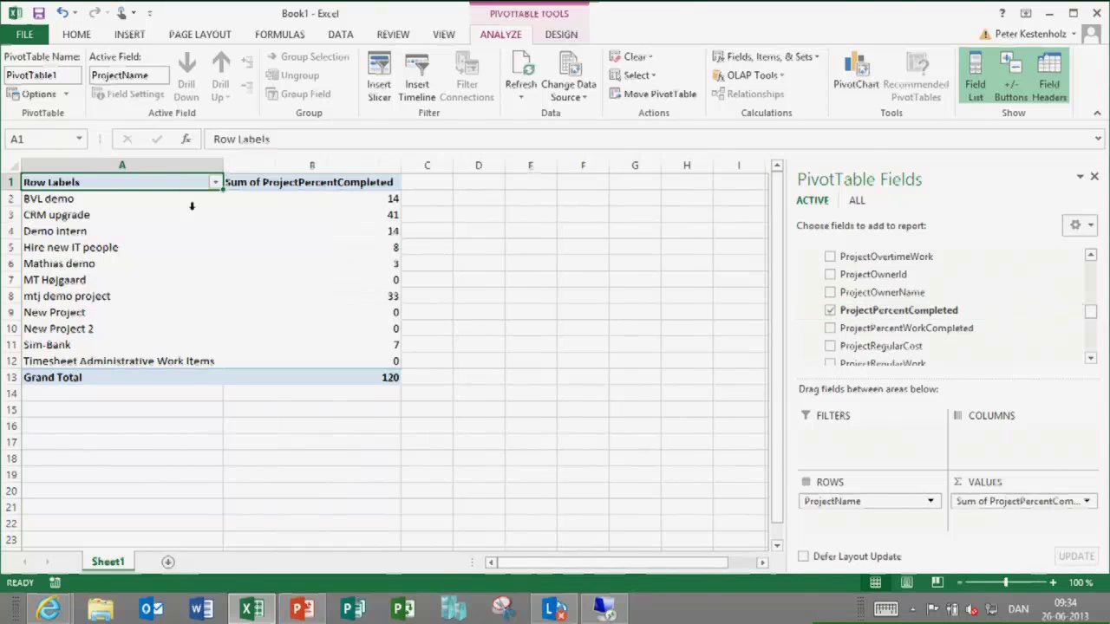
# Insert a clustered column PivotChart of the project completion, then move and resize it to sit directly beside the PivotTable.
pyautogui.click(383, 259)
pyautogui.click(129, 34)
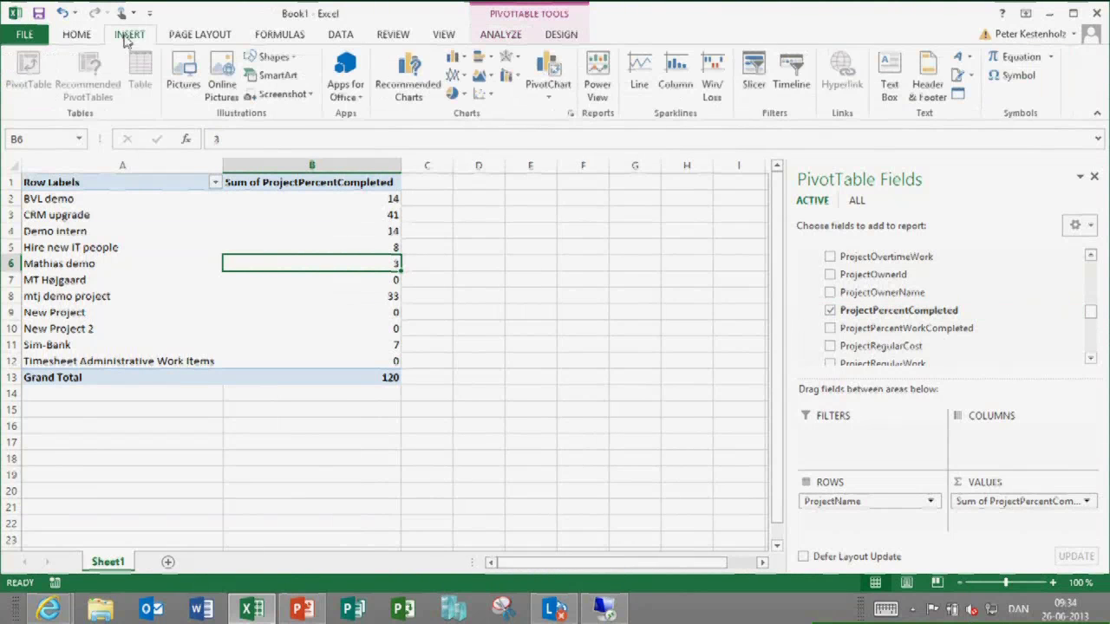
pyautogui.click(456, 57)
pyautogui.click(484, 124)
pyautogui.moveTo(542, 255); pyautogui.dragTo(741, 196)
pyautogui.moveTo(404, 431); pyautogui.dragTo(480, 441)
pyautogui.moveTo(583, 440); pyautogui.dragTo(512, 431)
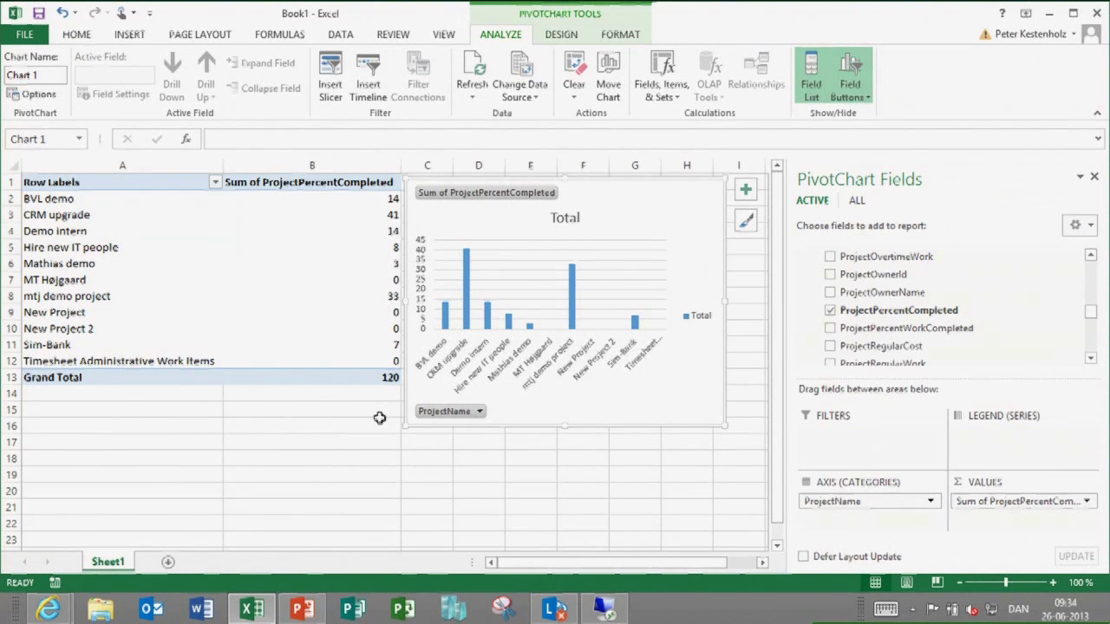
pyautogui.click(380, 422)
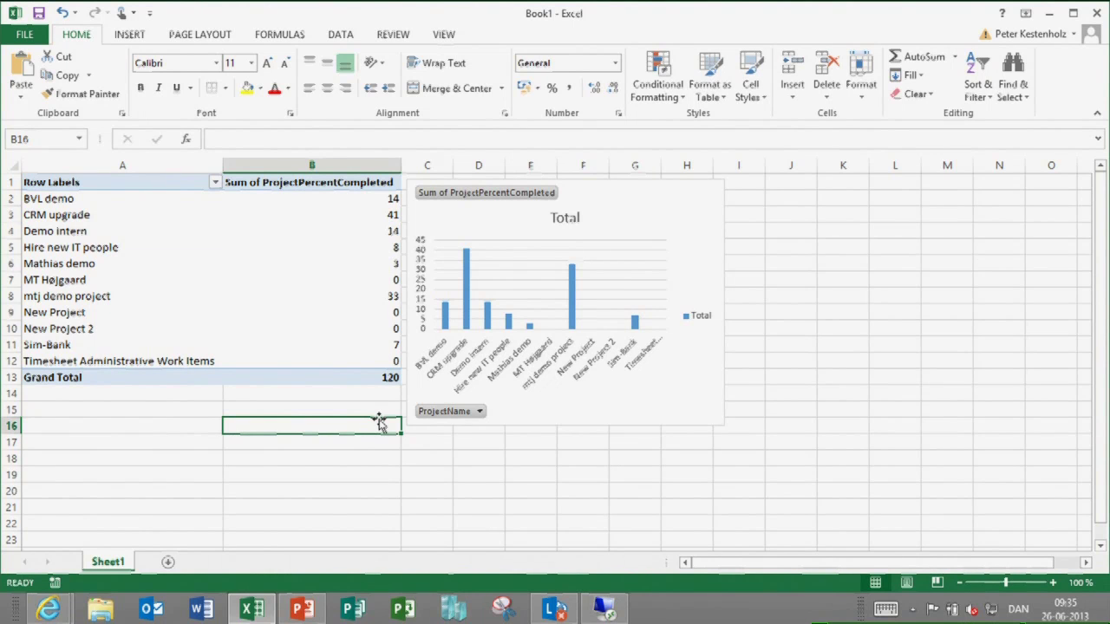
# Refresh all external data behind the project completion PivotTable and chart.
pyautogui.click(336, 260)
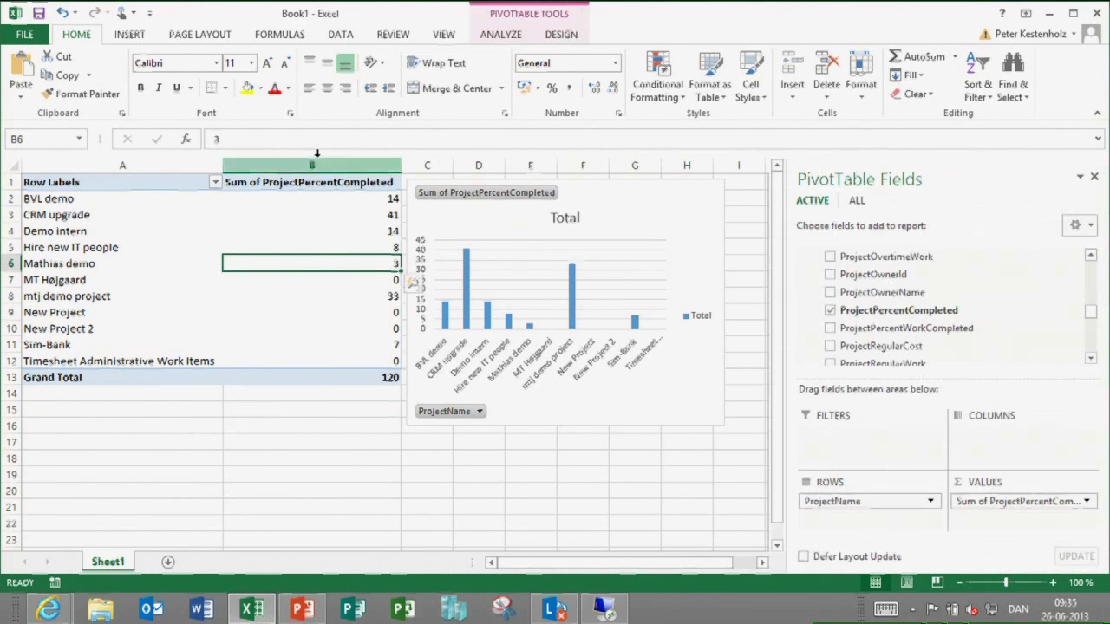
pyautogui.click(342, 36)
pyautogui.click(250, 69)
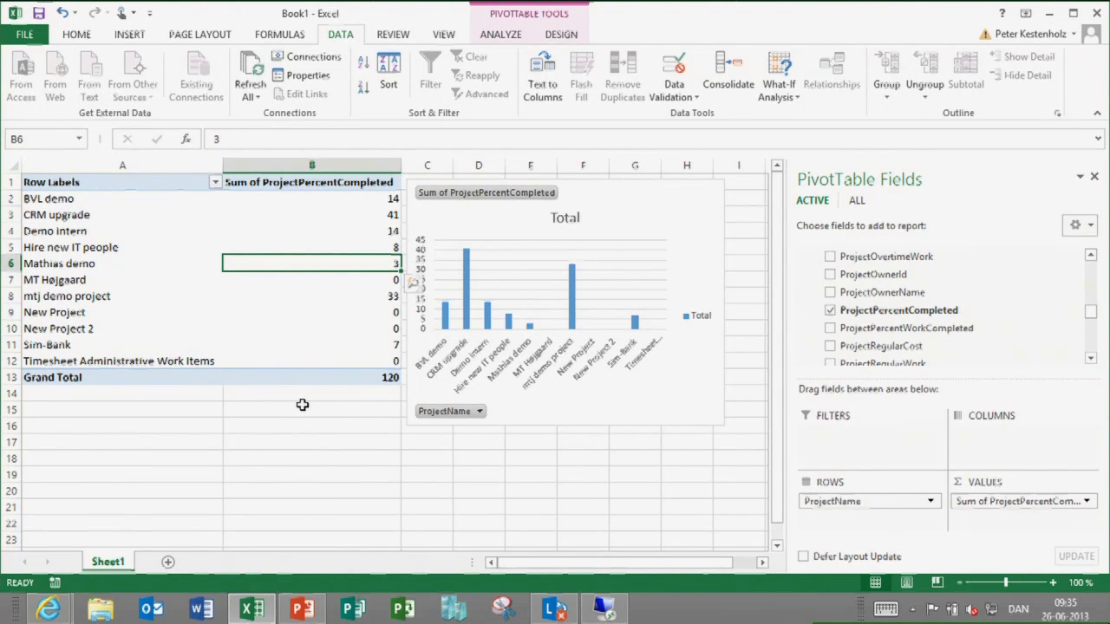
pyautogui.click(241, 364)
# Close the new workbook without saving and open the ODATA example workbook from the desktop.
pyautogui.click(1094, 13)
pyautogui.click(555, 323)
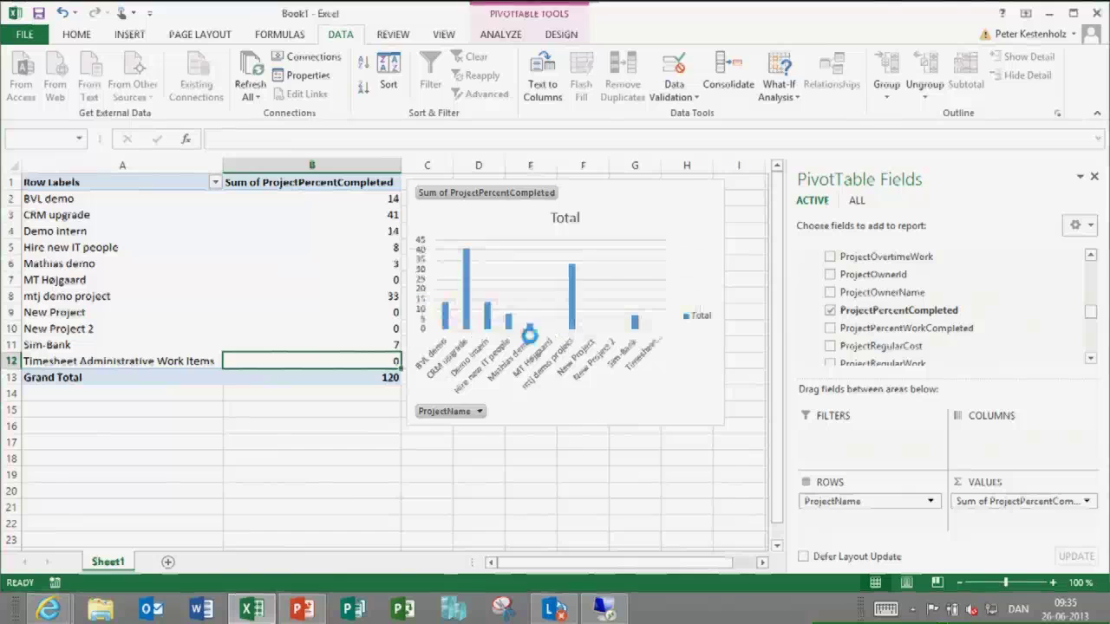
pyautogui.click(41, 545)
pyautogui.doubleClick(42, 544)
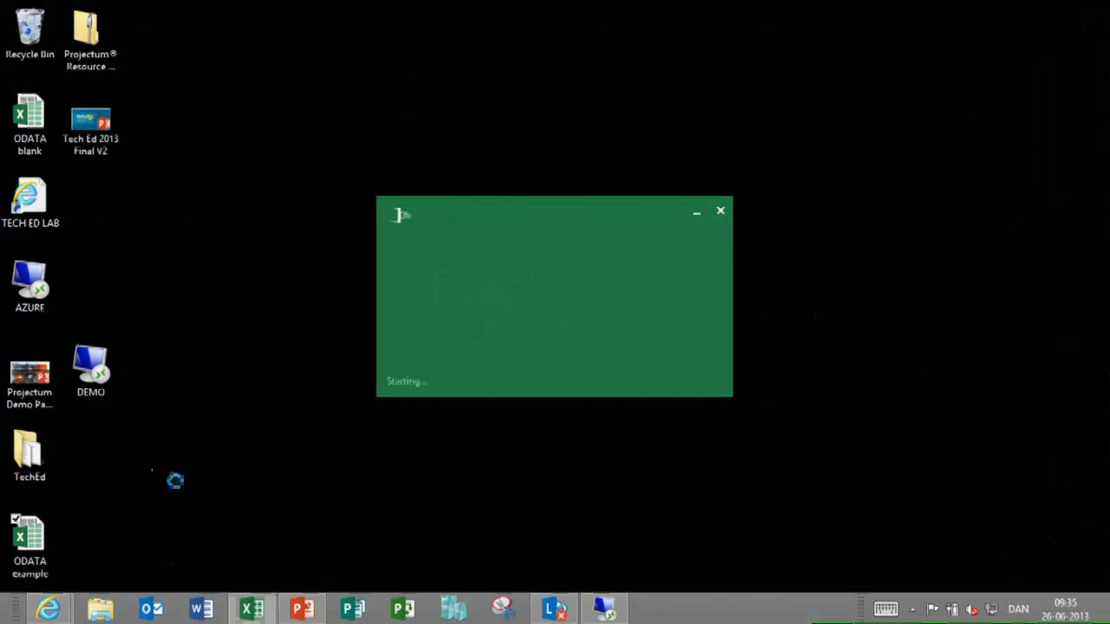
pyautogui.rightClick(941, 404)
pyautogui.click(1008, 339)
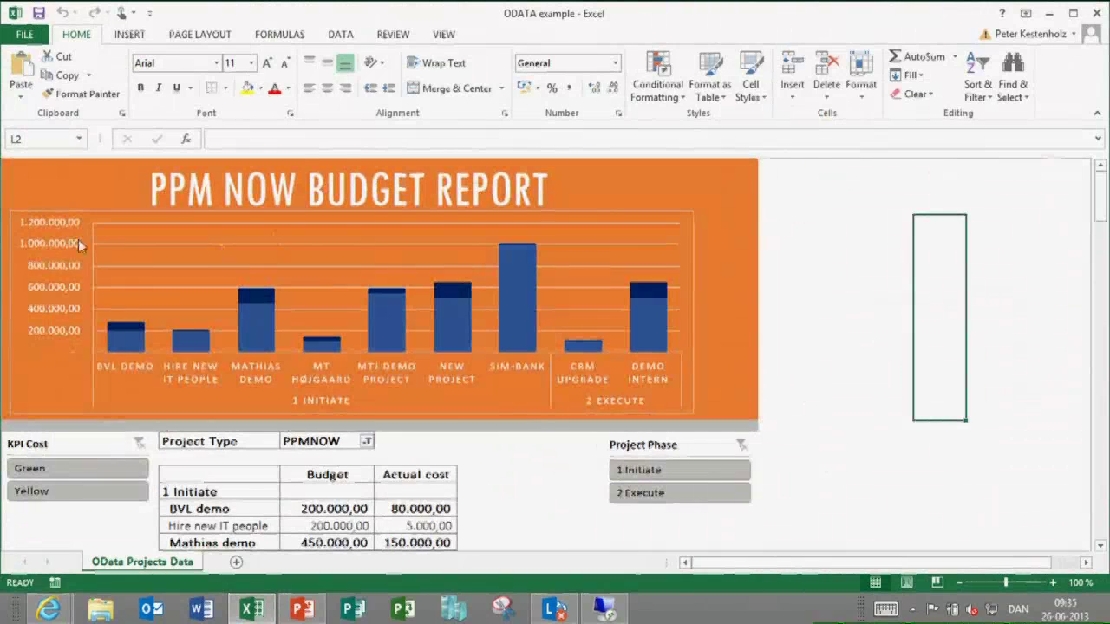
pyautogui.click(20, 371)
pyautogui.click(727, 322)
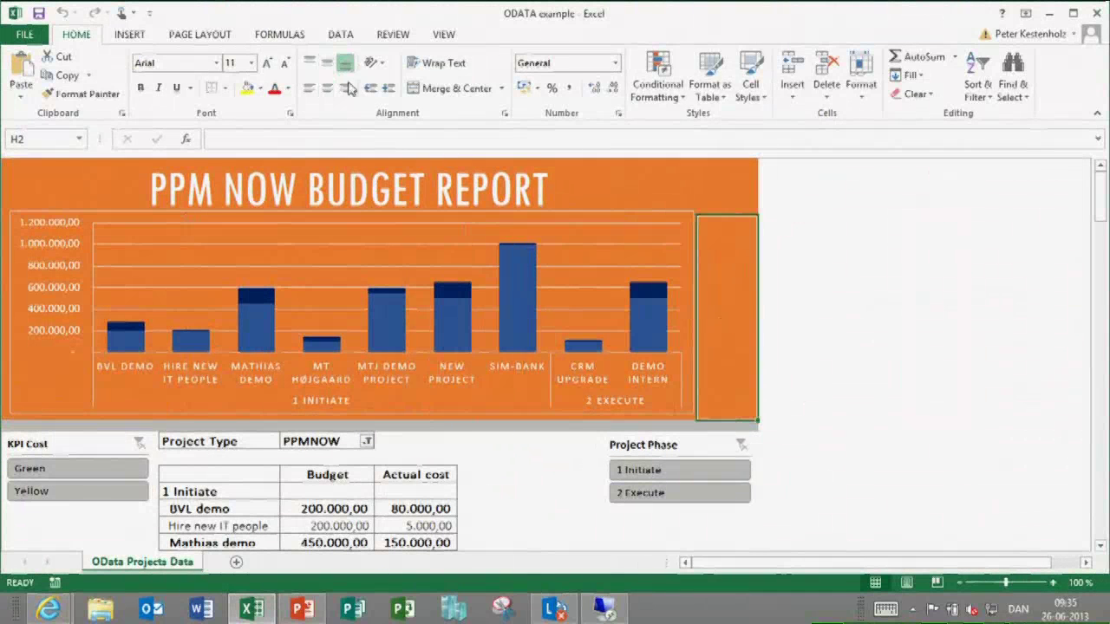
pyautogui.click(340, 34)
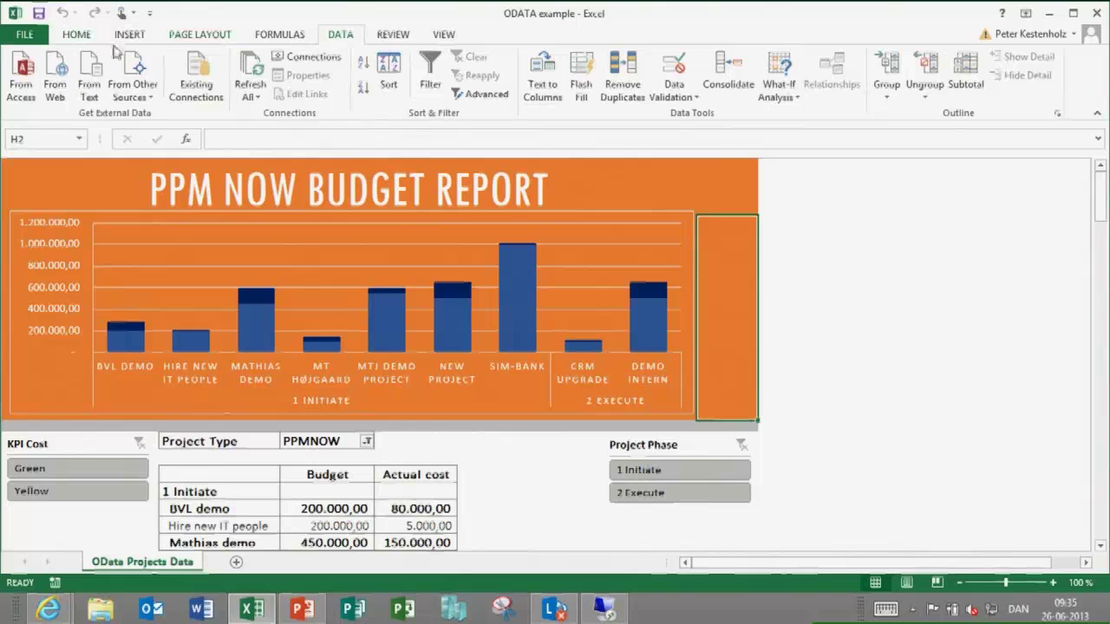
# Apply the dark-background chart style to the PPM NOW Budget Report chart and save the workbook.
pyautogui.click(536, 258)
pyautogui.click(561, 33)
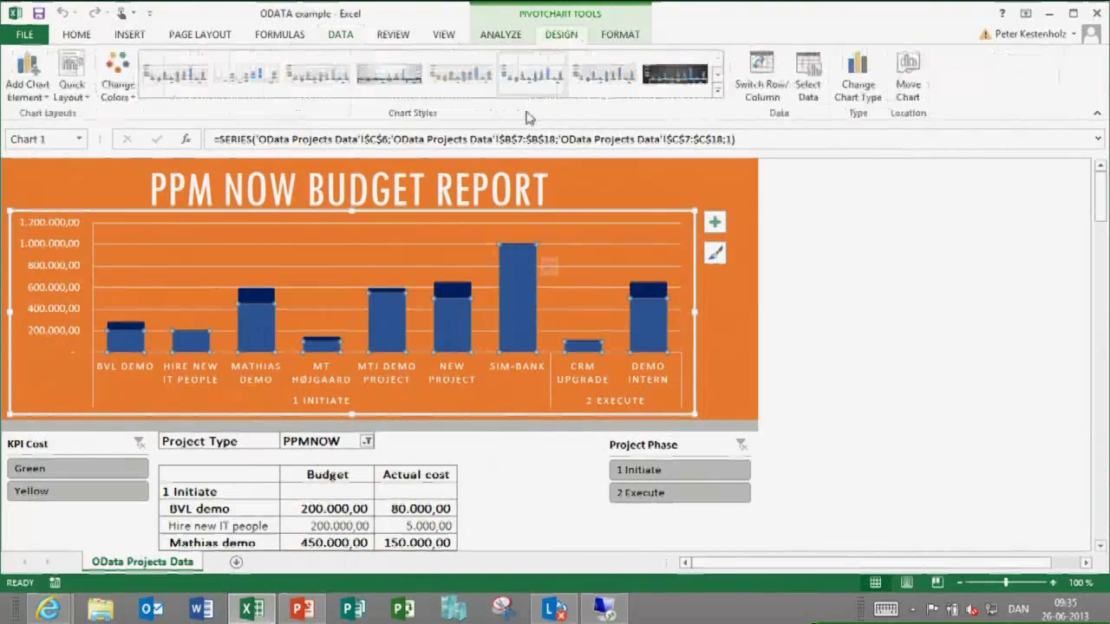
pyautogui.click(690, 78)
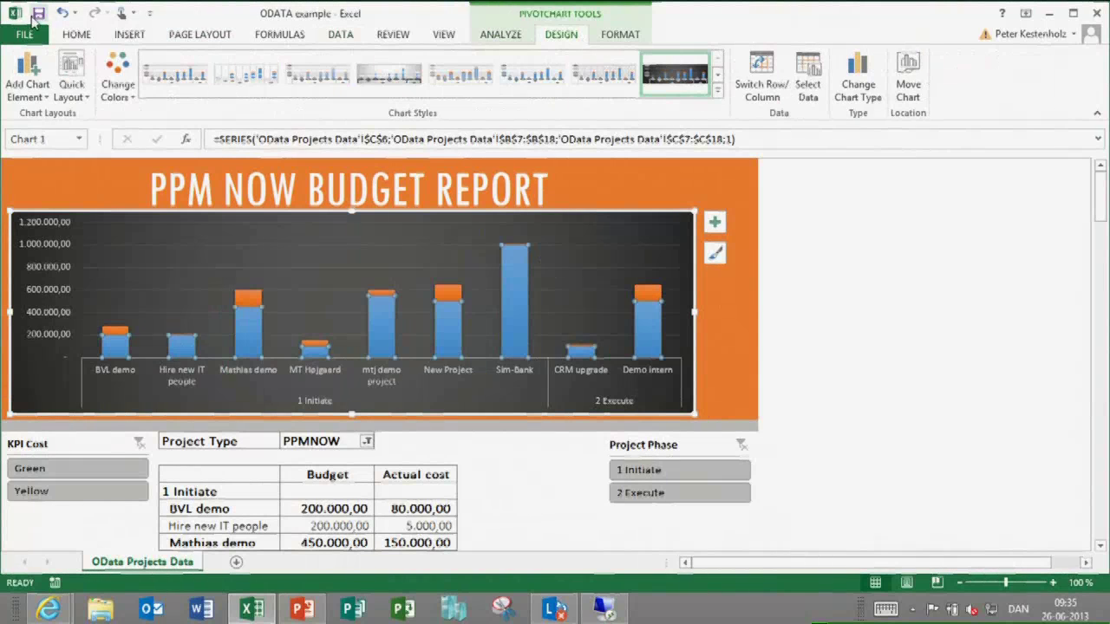
pyautogui.click(860, 257)
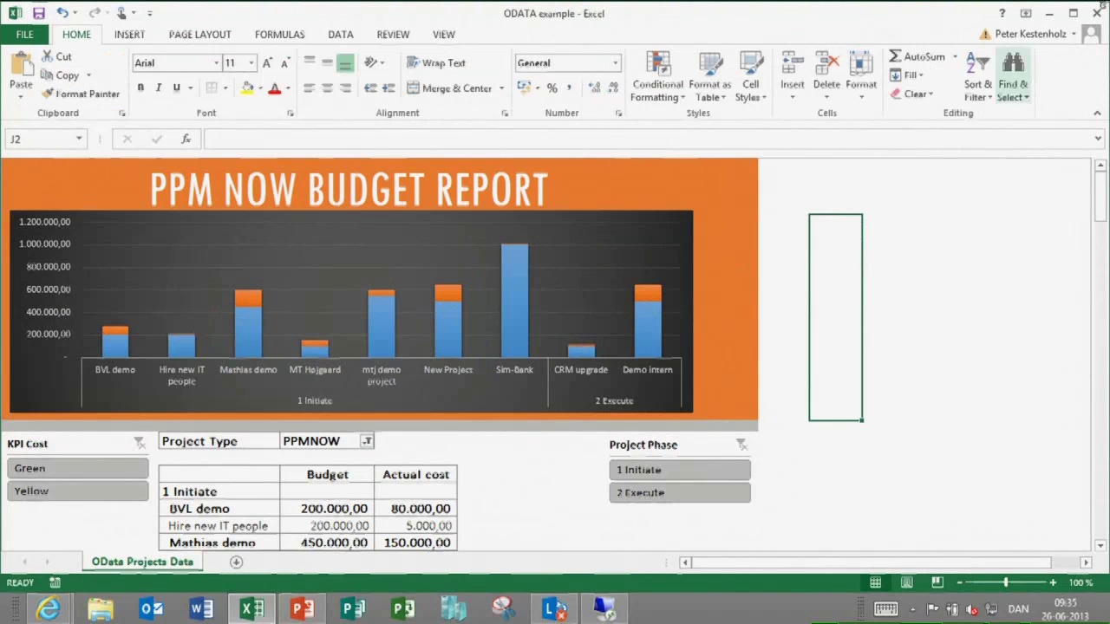
pyautogui.click(957, 210)
# Close the workbook and dock the Project Center browser window beside the desktop files, widening it slightly.
pyautogui.moveTo(1104, 13)
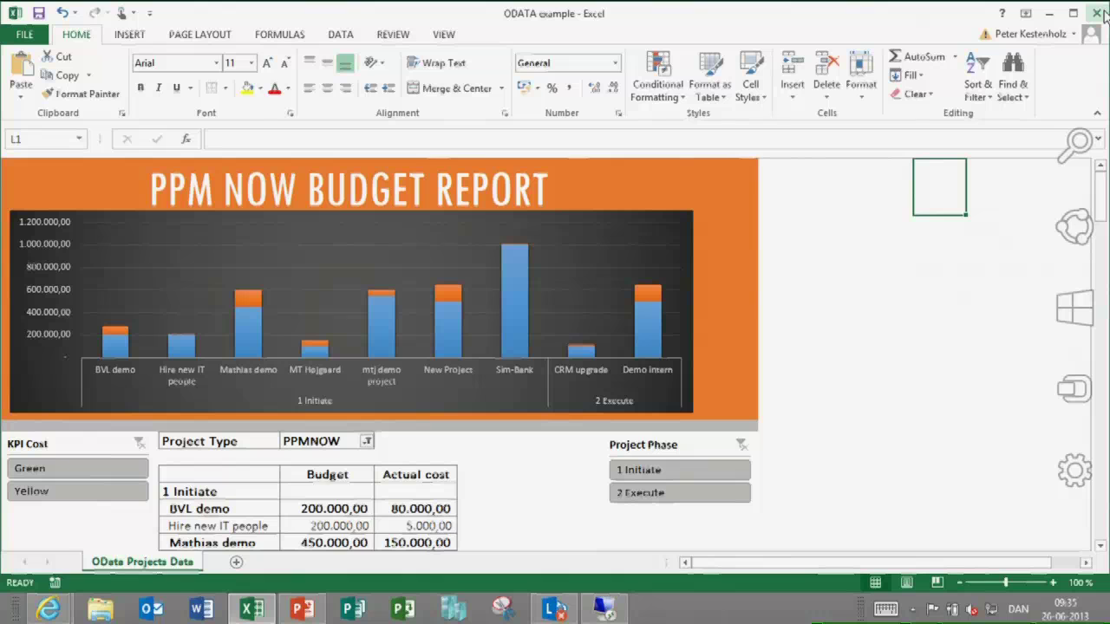
pyautogui.click(1099, 17)
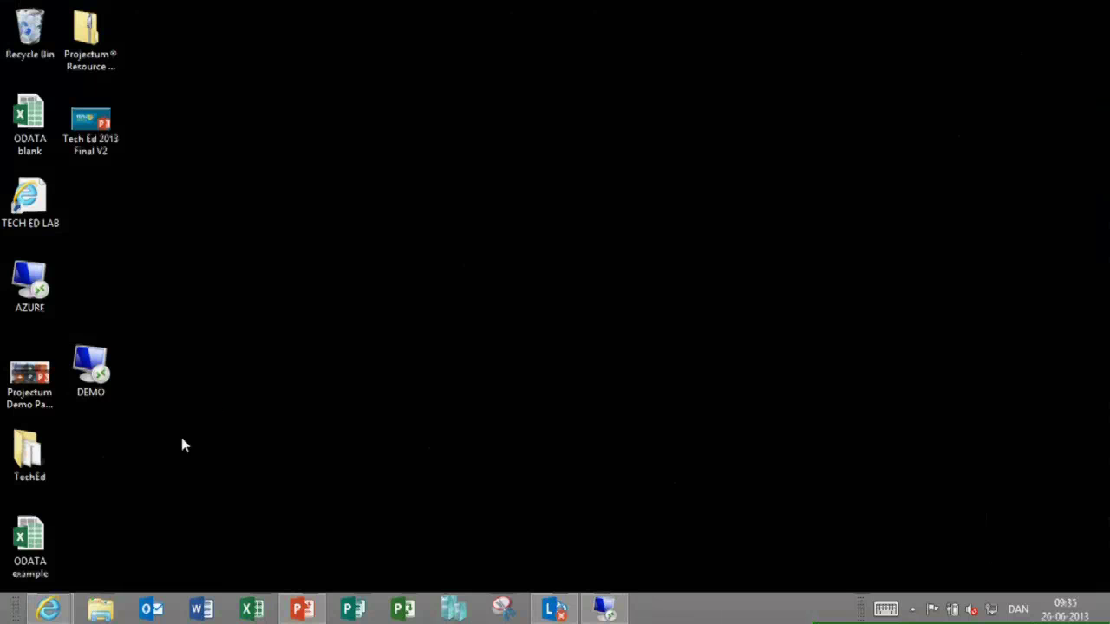
pyautogui.moveTo(47, 609)
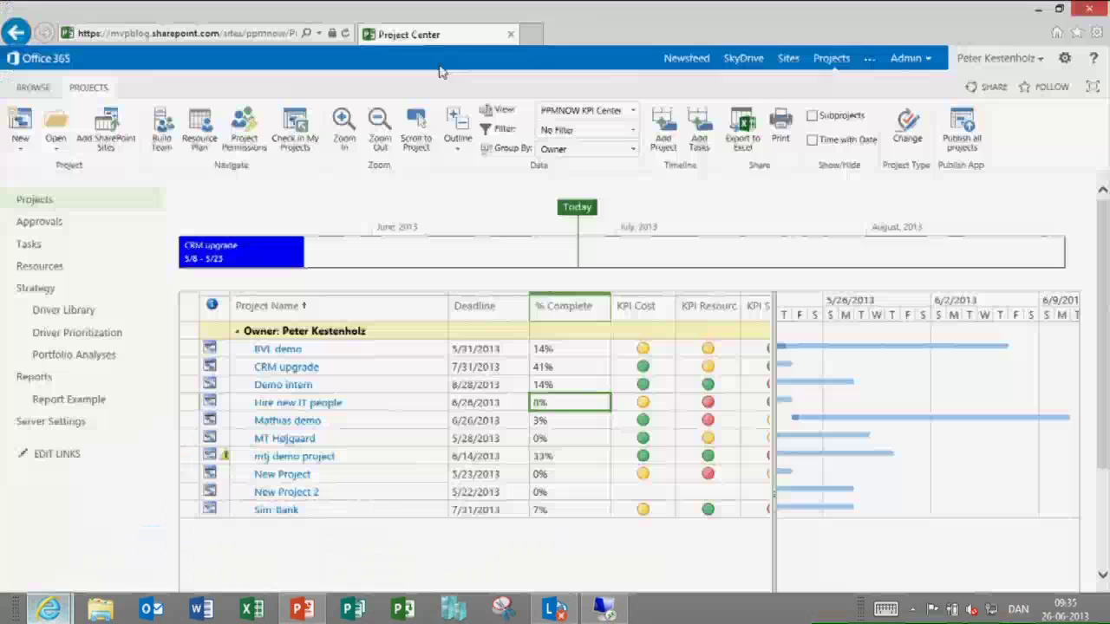
pyautogui.click(260, 538)
pyautogui.press('super+Right')
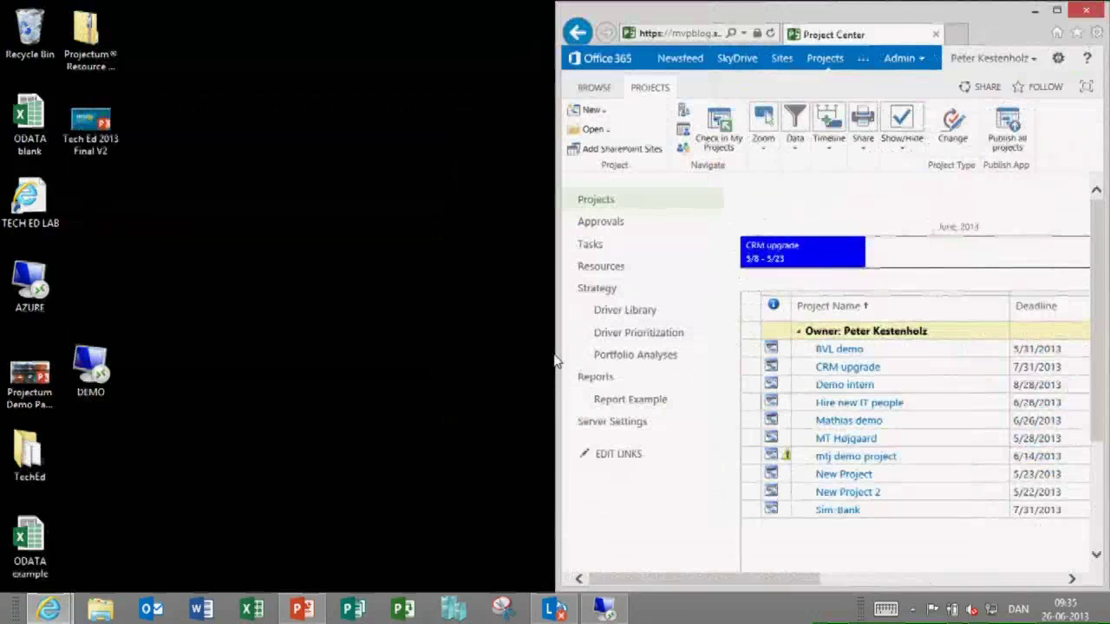
pyautogui.moveTo(560, 352); pyautogui.dragTo(423, 355)
# Open the English (United States) folder in the Reports library of the Business Intelligence Center, dismissing the credentials request.
pyautogui.click(464, 380)
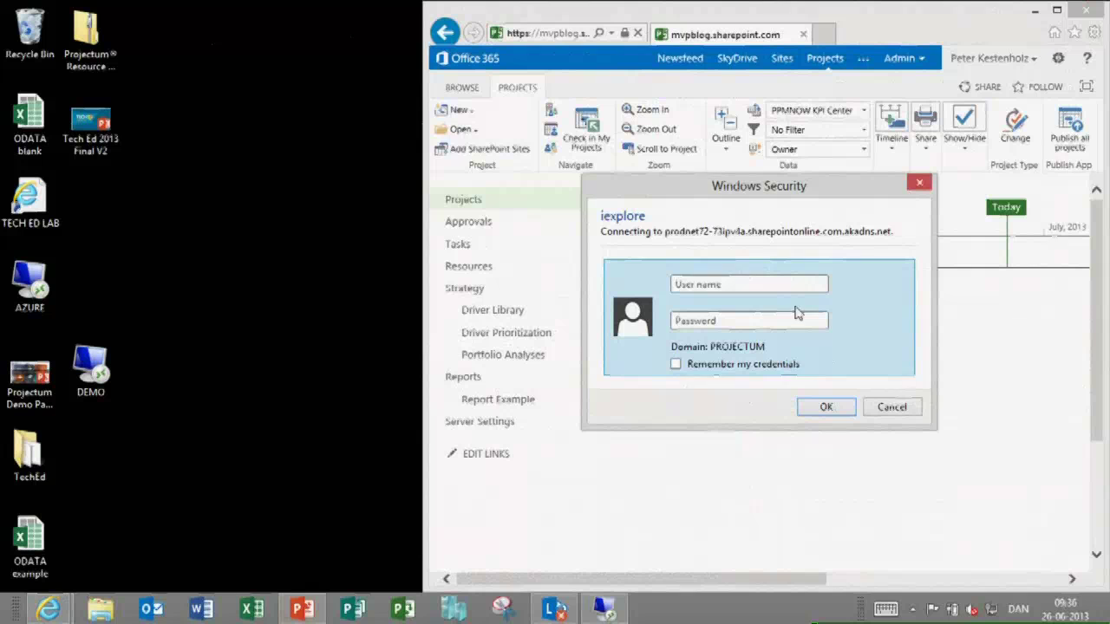
pyautogui.click(884, 406)
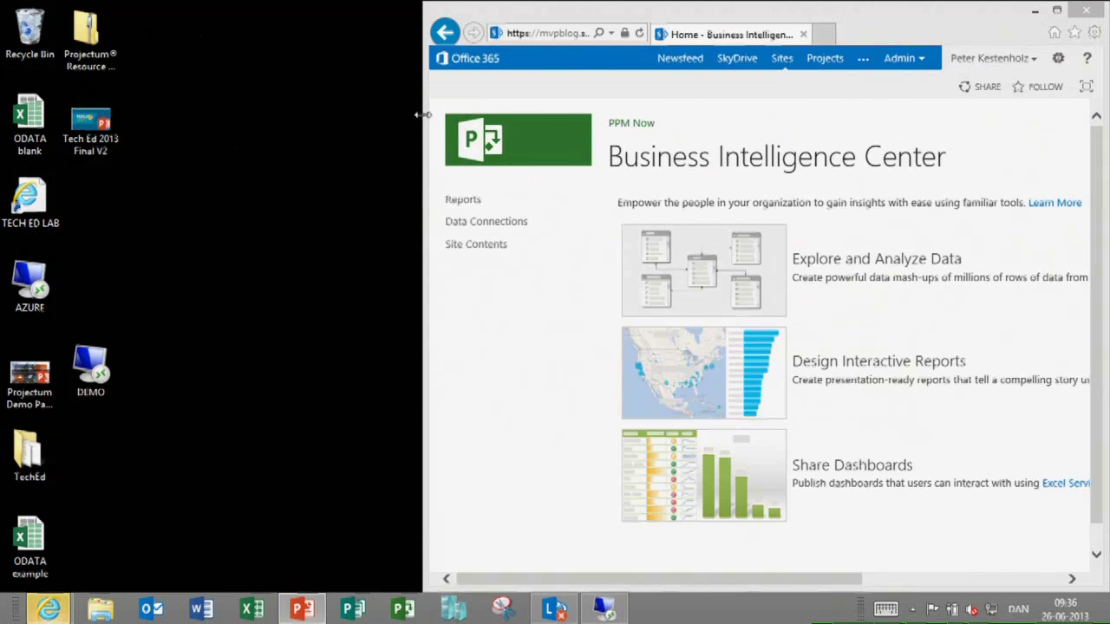
pyautogui.moveTo(422, 121); pyautogui.dragTo(340, 121)
pyautogui.click(379, 201)
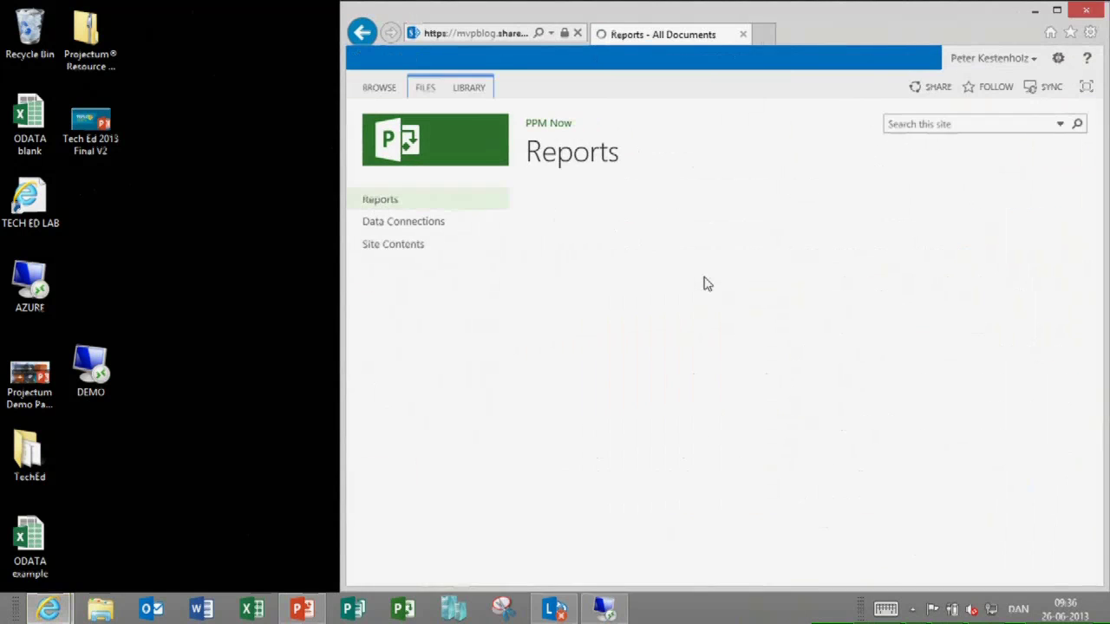
pyautogui.click(607, 355)
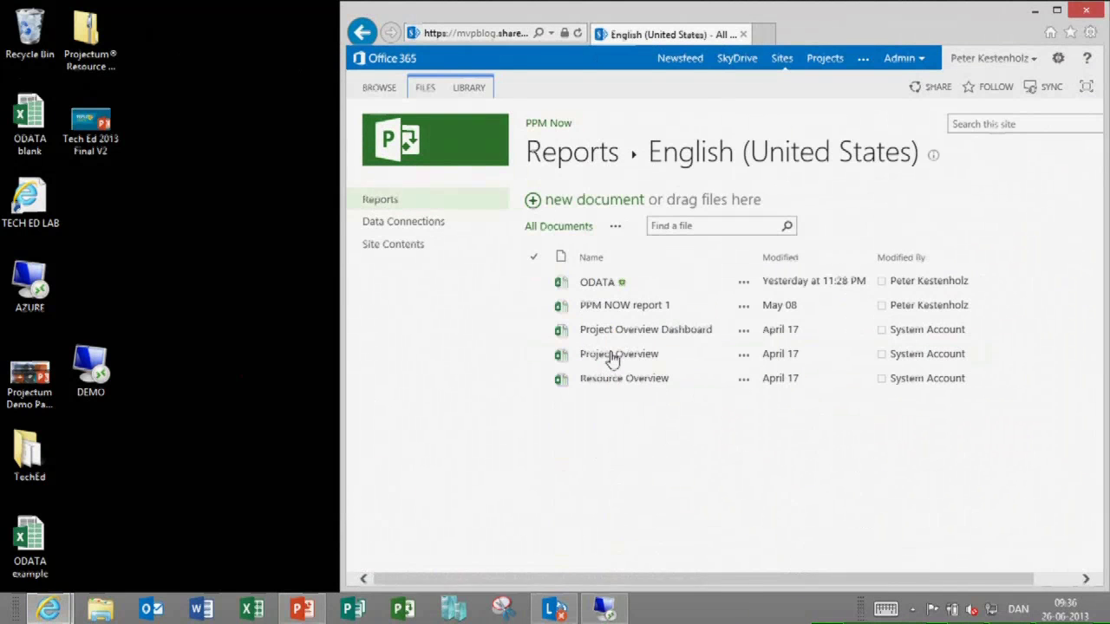
# Upload the ODATA example workbook from the desktop to the English (United States) reports folder and maximize the browser window.
pyautogui.moveTo(35, 548); pyautogui.dragTo(152, 503)
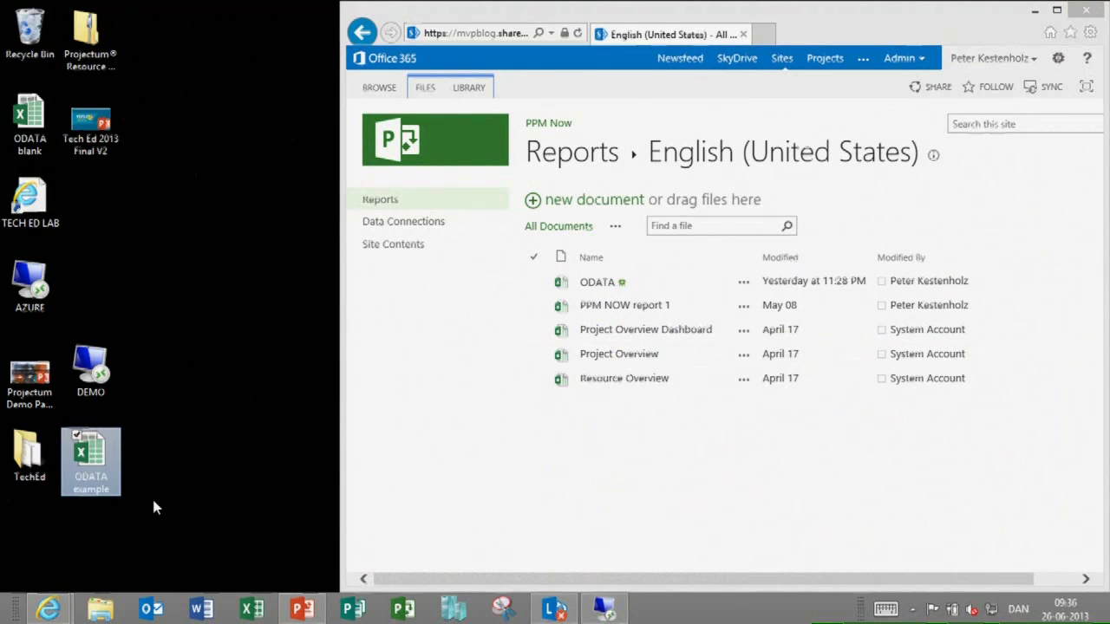
pyautogui.moveTo(107, 452); pyautogui.dragTo(633, 255)
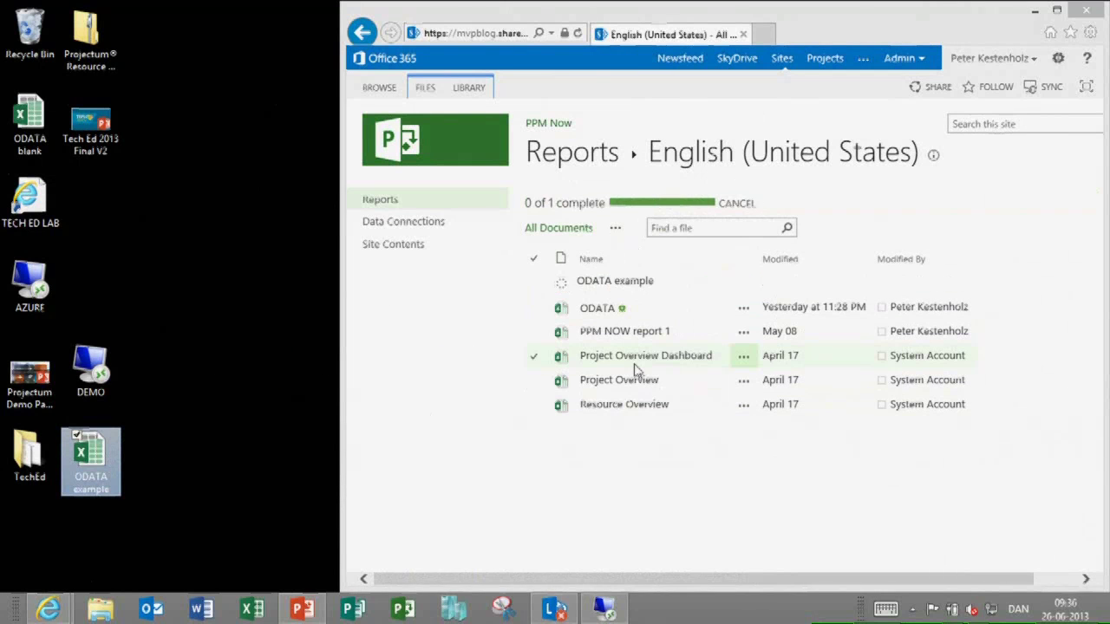
pyautogui.click(1057, 10)
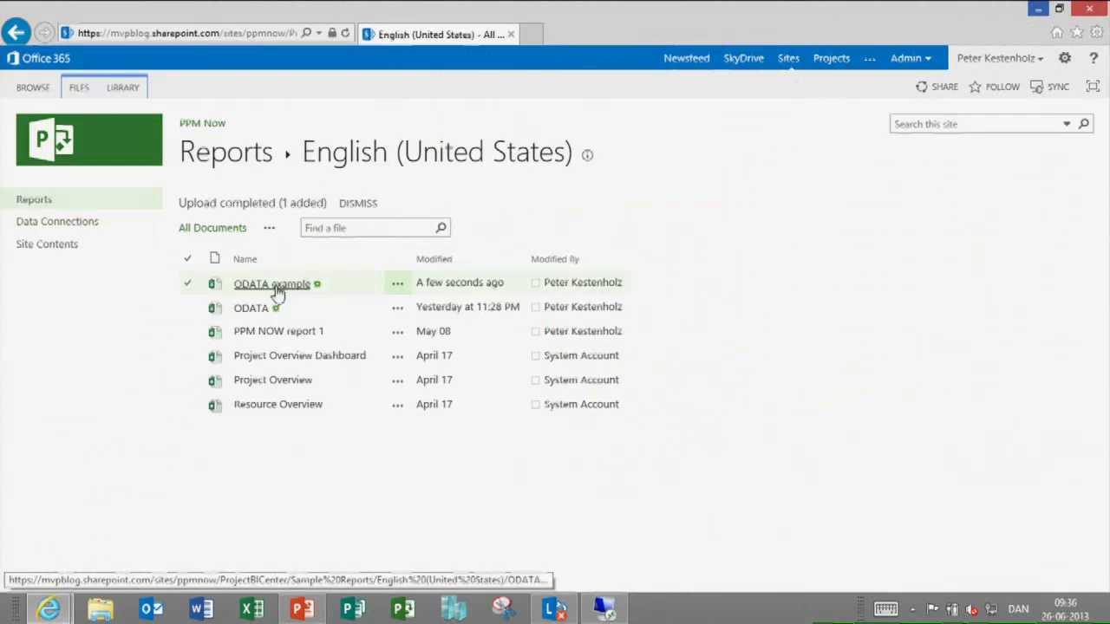
# Open the uploaded ODATA example workbook in the browser and refresh its data, accepting the query warning.
pyautogui.click(308, 285)
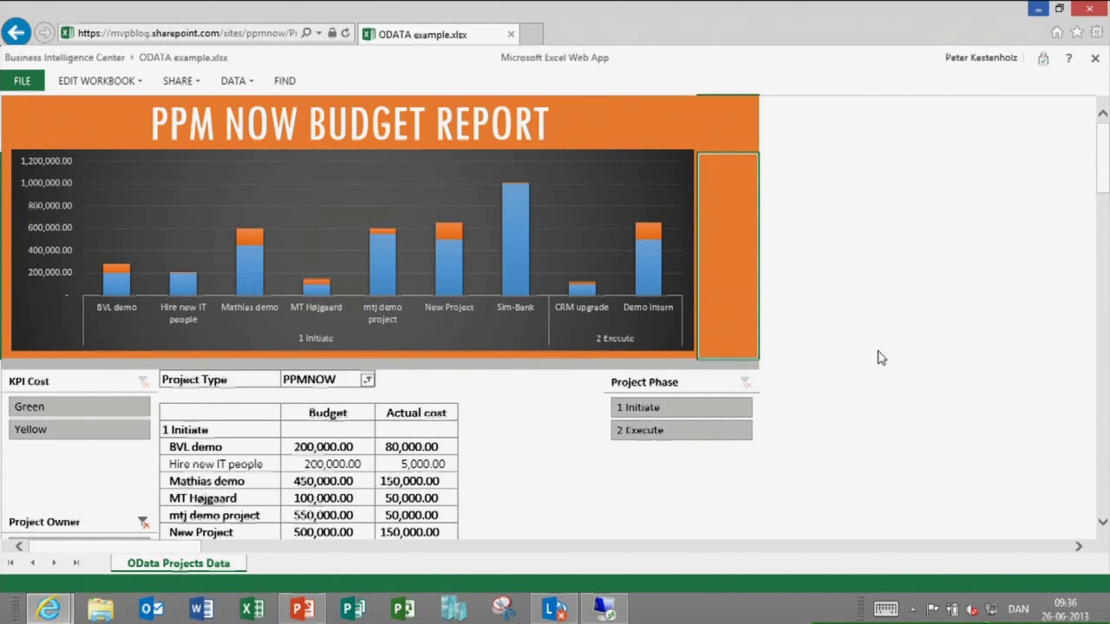
pyautogui.click(865, 274)
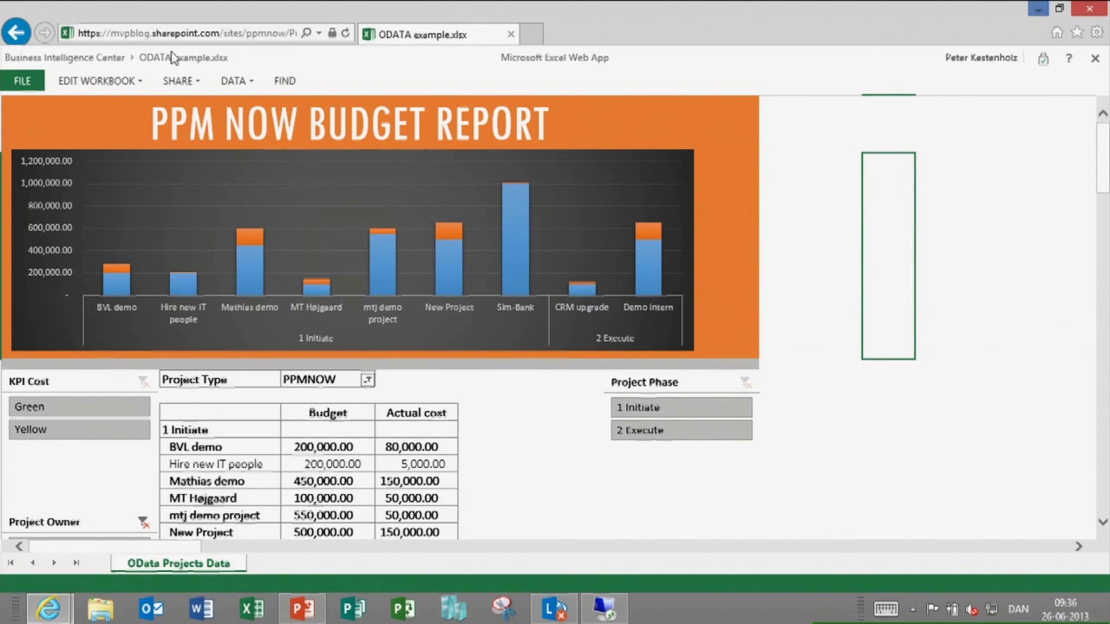
pyautogui.click(232, 80)
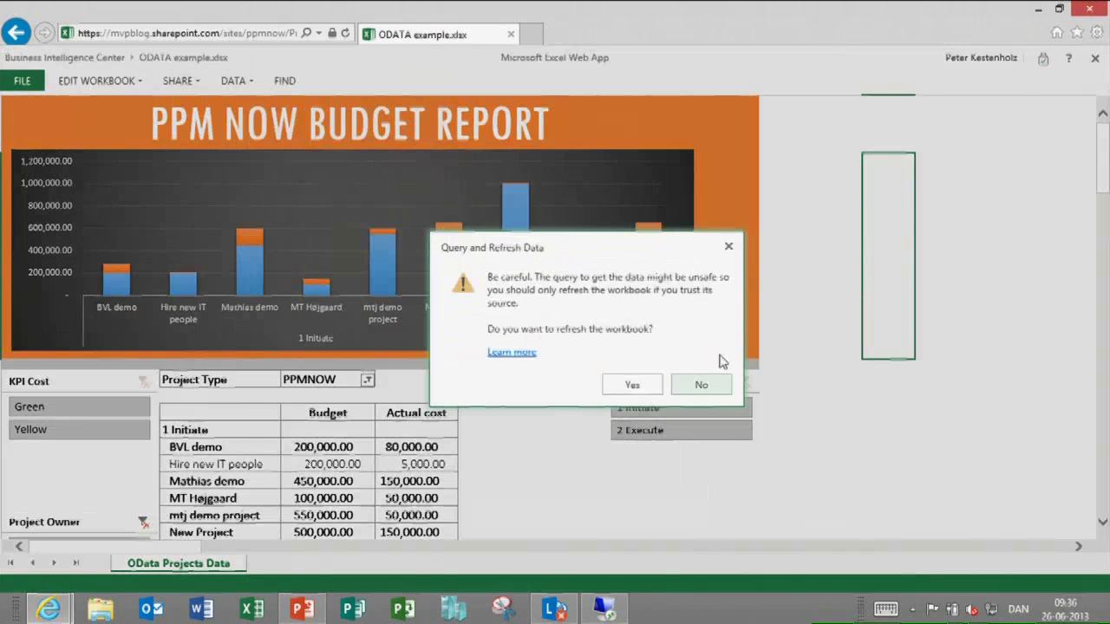
pyautogui.click(633, 384)
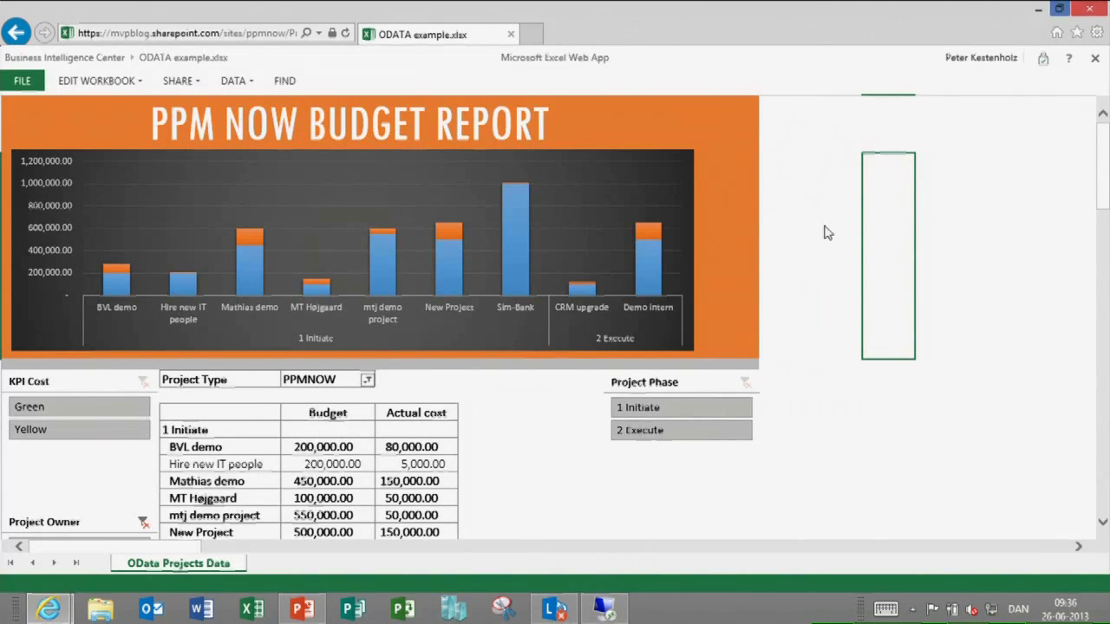
# Filter the budget report to the 2 Execute project phase, and clear the project phase filter.
pyautogui.click(668, 430)
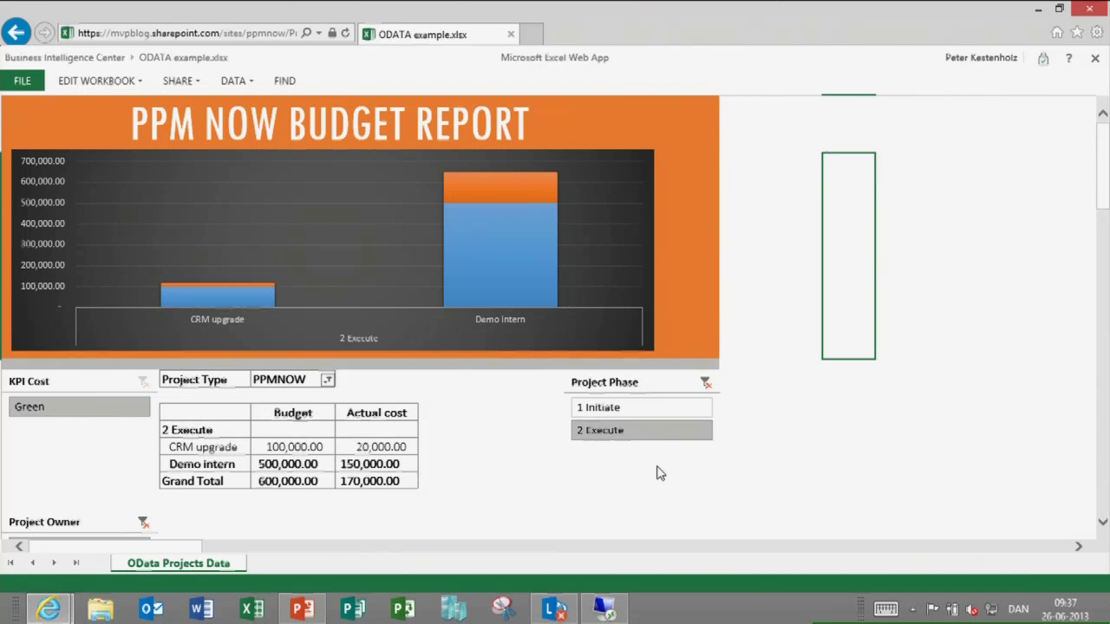
pyautogui.click(706, 382)
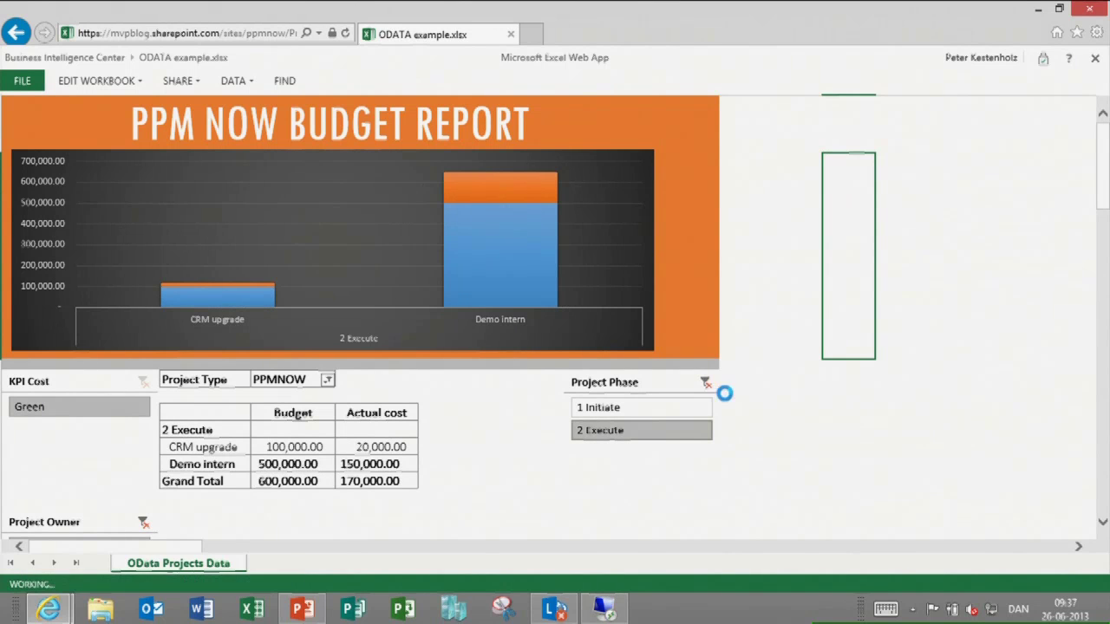